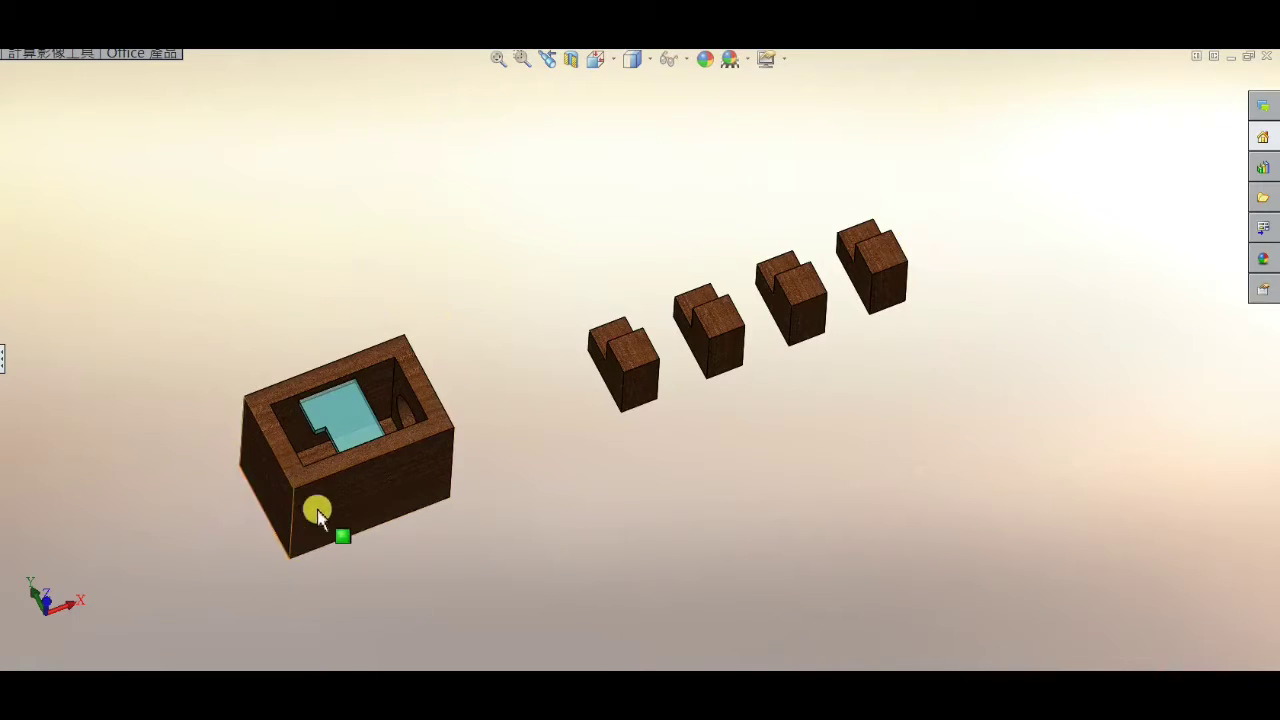
- Orbit the wooden box and four notched blocks around the cavity, ending in a top-down view
{"action": "mouse_move", "coordinate": [471, 540]}
{"action": "middle_mouse_down"}
{"action": "mouse_move", "coordinate": [483, 590]}
{"action": "mouse_move", "coordinate": [470, 590]}
{"action": "middle_mouse_up"}
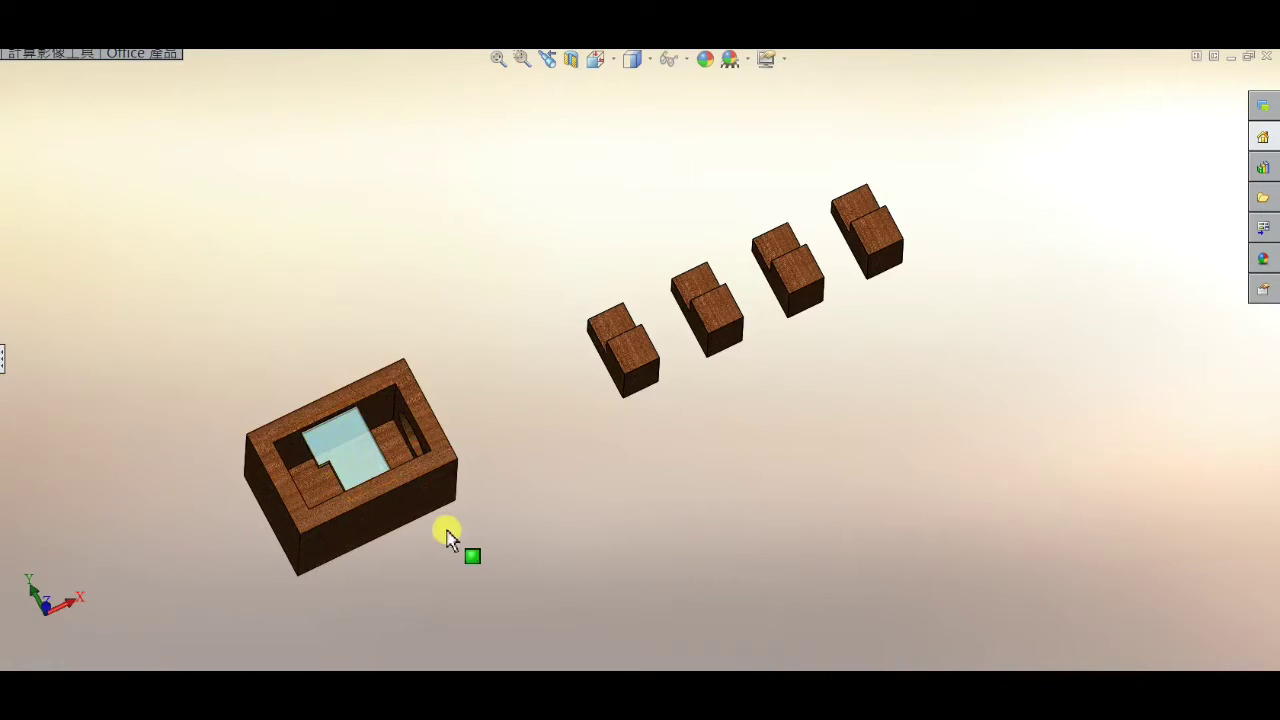
{"action": "mouse_move", "coordinate": [480, 549]}
{"action": "middle_mouse_down"}
{"action": "mouse_move", "coordinate": [507, 531]}
{"action": "mouse_move", "coordinate": [443, 520]}
{"action": "mouse_move", "coordinate": [417, 569]}
{"action": "mouse_move", "coordinate": [443, 449]}
{"action": "mouse_move", "coordinate": [470, 459]}
{"action": "mouse_move", "coordinate": [363, 391]}
{"action": "mouse_move", "coordinate": [294, 446]}
{"action": "mouse_move", "coordinate": [457, 466]}
{"action": "mouse_move", "coordinate": [528, 446]}
{"action": "middle_mouse_up"}
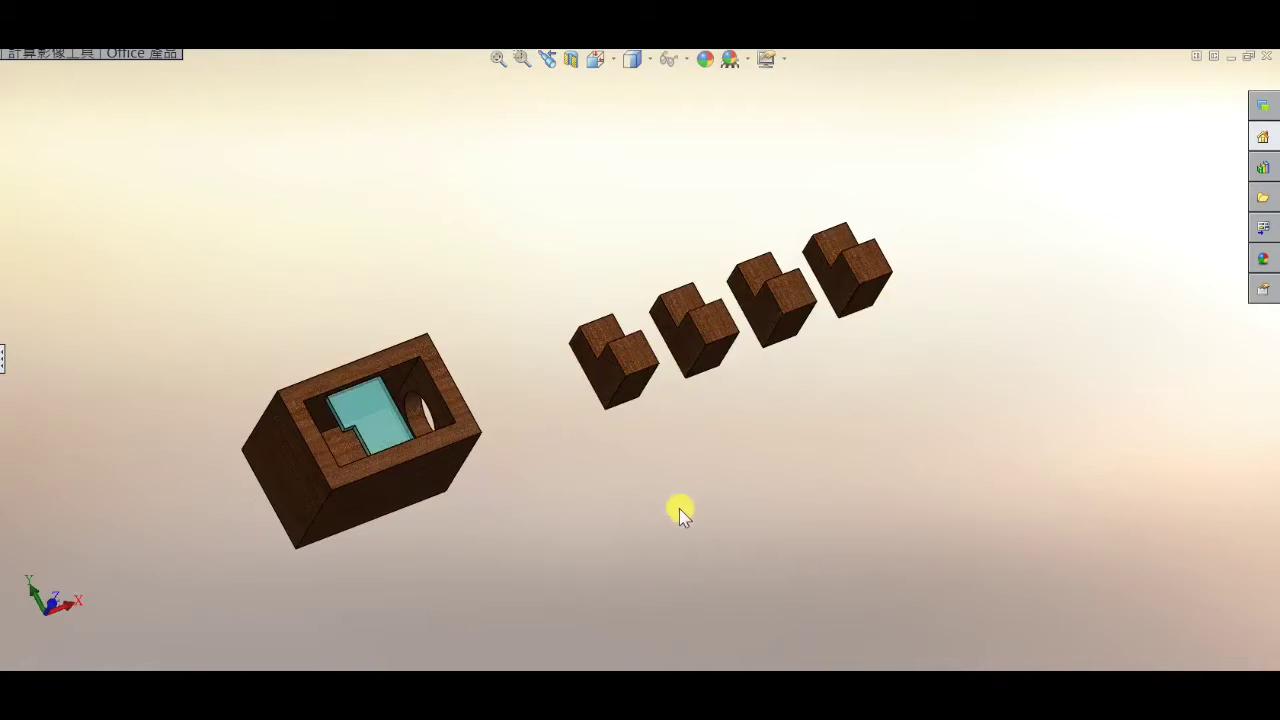
{"action": "mouse_move", "coordinate": [679, 508]}
{"action": "middle_mouse_down"}
{"action": "mouse_move", "coordinate": [654, 461]}
{"action": "mouse_move", "coordinate": [674, 516]}
{"action": "middle_mouse_up"}
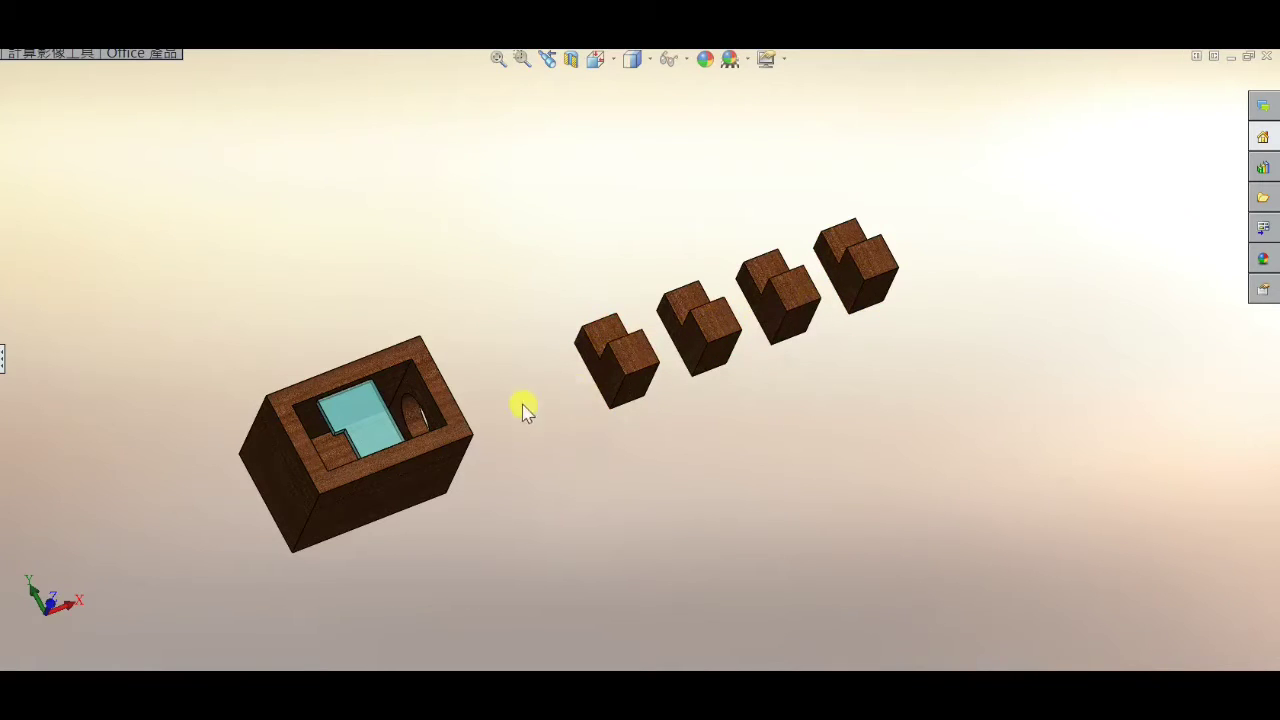
{"action": "mouse_move", "coordinate": [429, 423]}
{"action": "middle_mouse_down"}
{"action": "mouse_move", "coordinate": [391, 471]}
{"action": "mouse_move", "coordinate": [378, 430]}
{"action": "middle_mouse_up"}
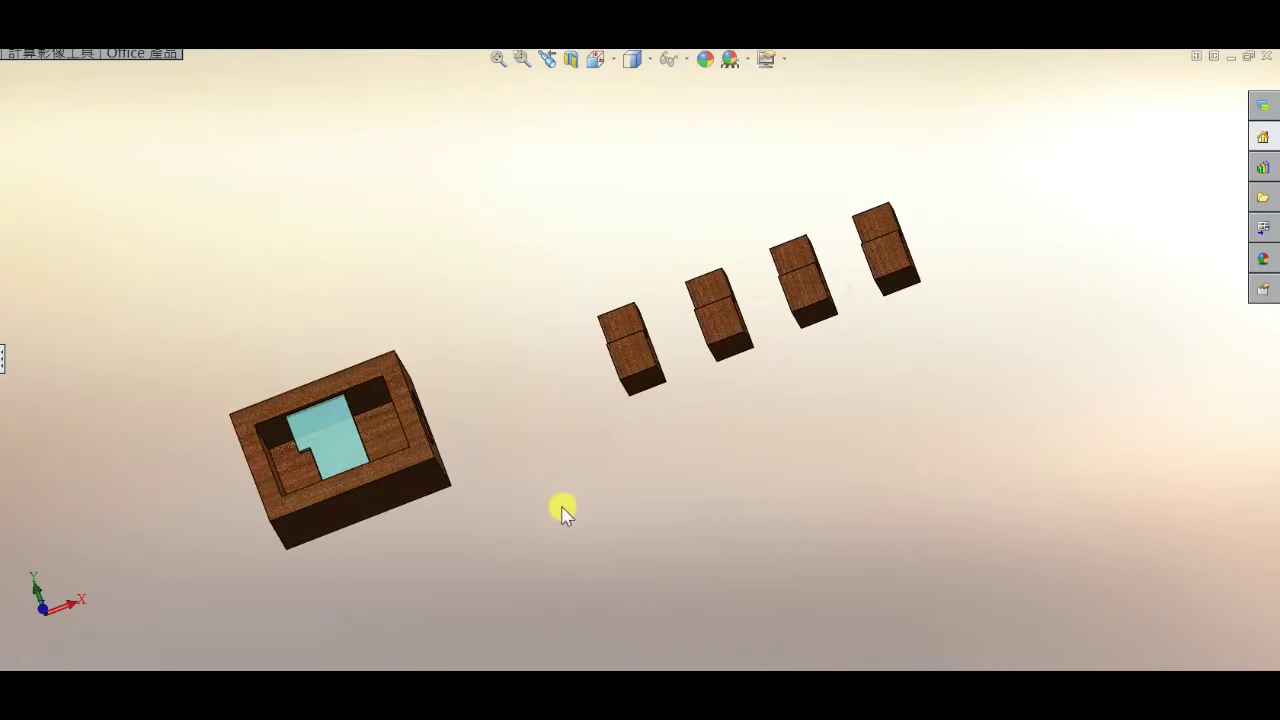
{"action": "mouse_move", "coordinate": [563, 508]}
{"action": "middle_mouse_down"}
{"action": "mouse_move", "coordinate": [574, 484]}
{"action": "mouse_move", "coordinate": [587, 492]}
{"action": "mouse_move", "coordinate": [586, 431]}
{"action": "mouse_move", "coordinate": [593, 500]}
{"action": "mouse_move", "coordinate": [574, 389]}
{"action": "mouse_move", "coordinate": [598, 403]}
{"action": "middle_mouse_up"}
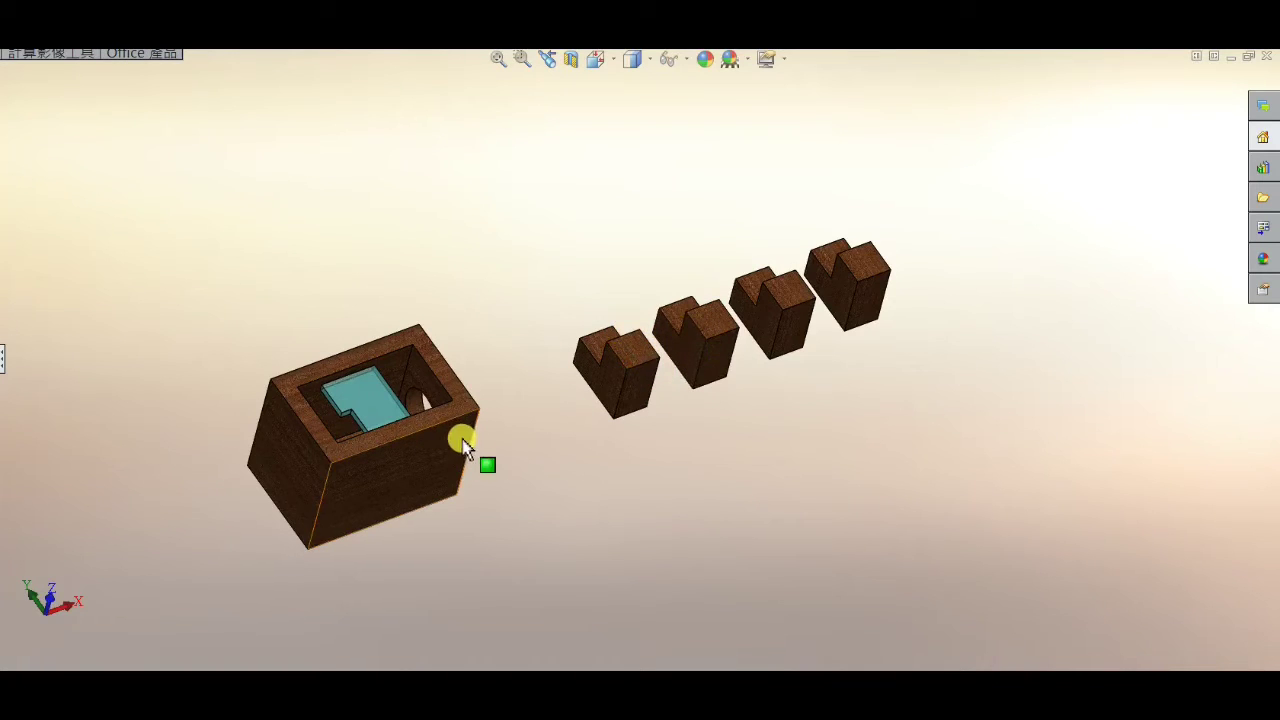
- Orbit to show the U-slots and L-shaped cavity from the side and above, ending three-quarter
{"action": "middle_click_drag", "start_coordinate": [394, 457], "coordinate": [370, 528]}
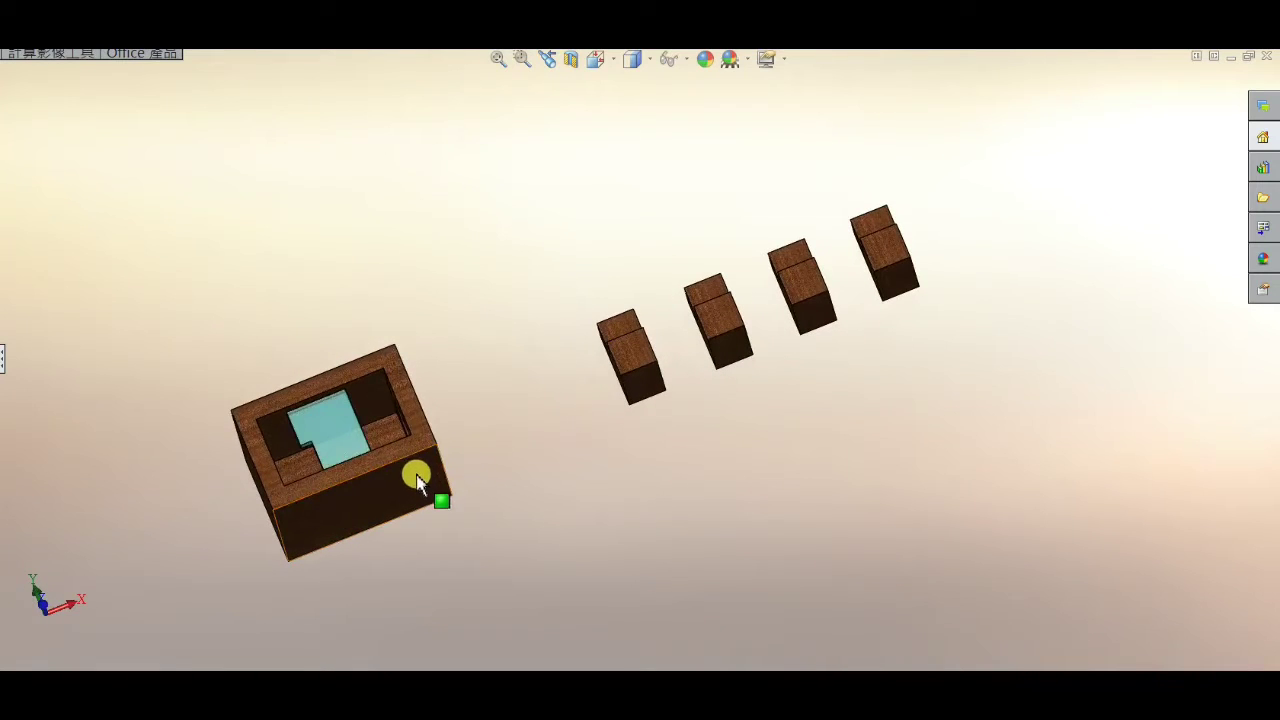
{"action": "middle_click_drag", "start_coordinate": [583, 437], "coordinate": [597, 403]}
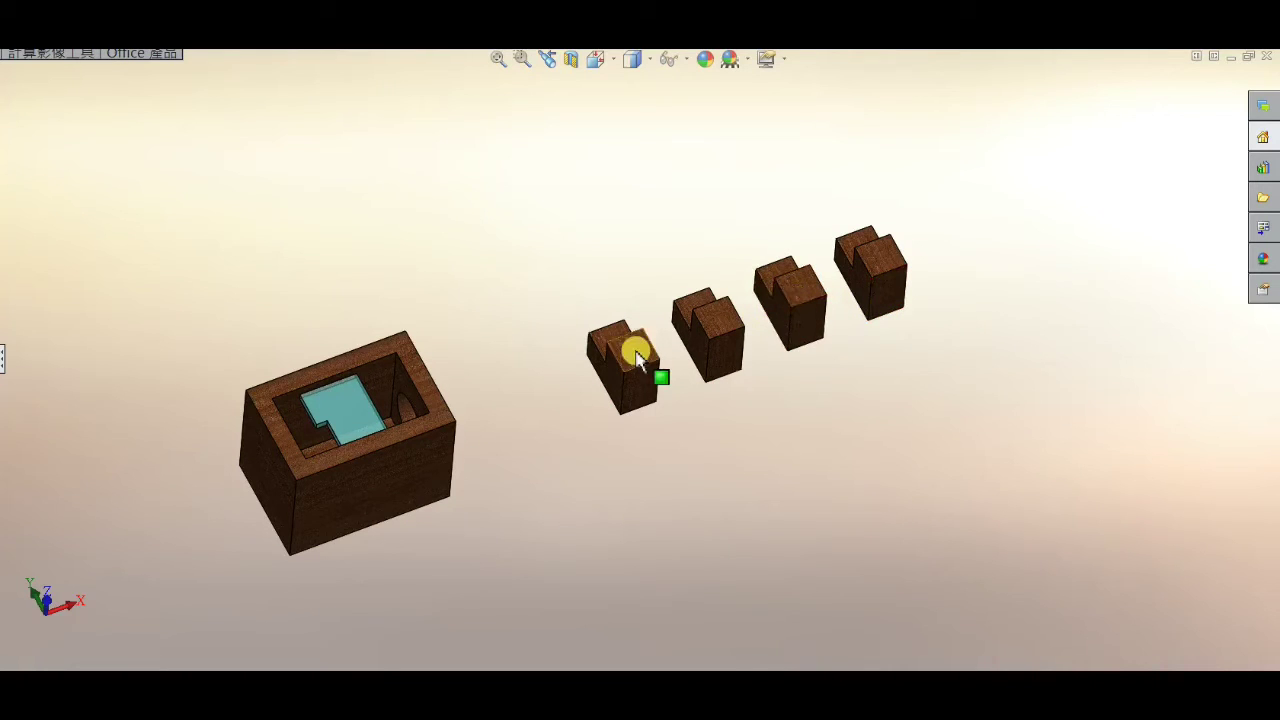
{"action": "middle_click_drag", "start_coordinate": [477, 386], "coordinate": [474, 334]}
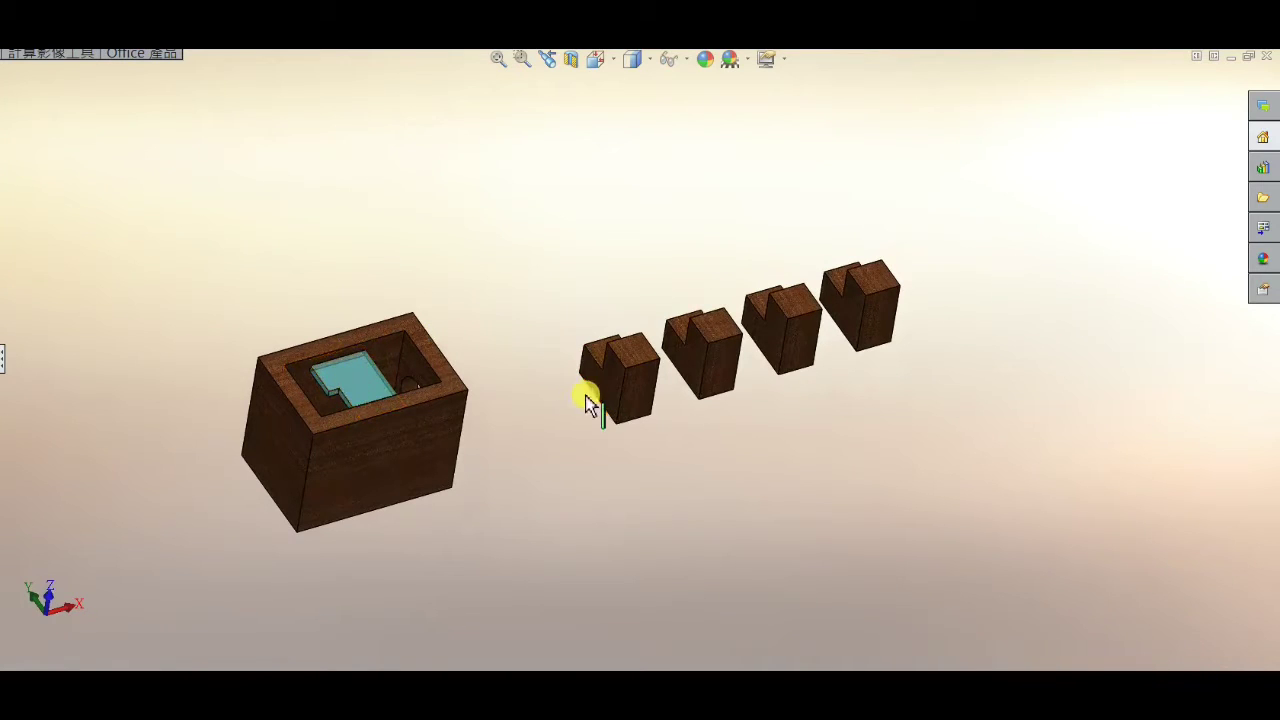
{"action": "middle_click_drag", "start_coordinate": [586, 394], "coordinate": [583, 486]}
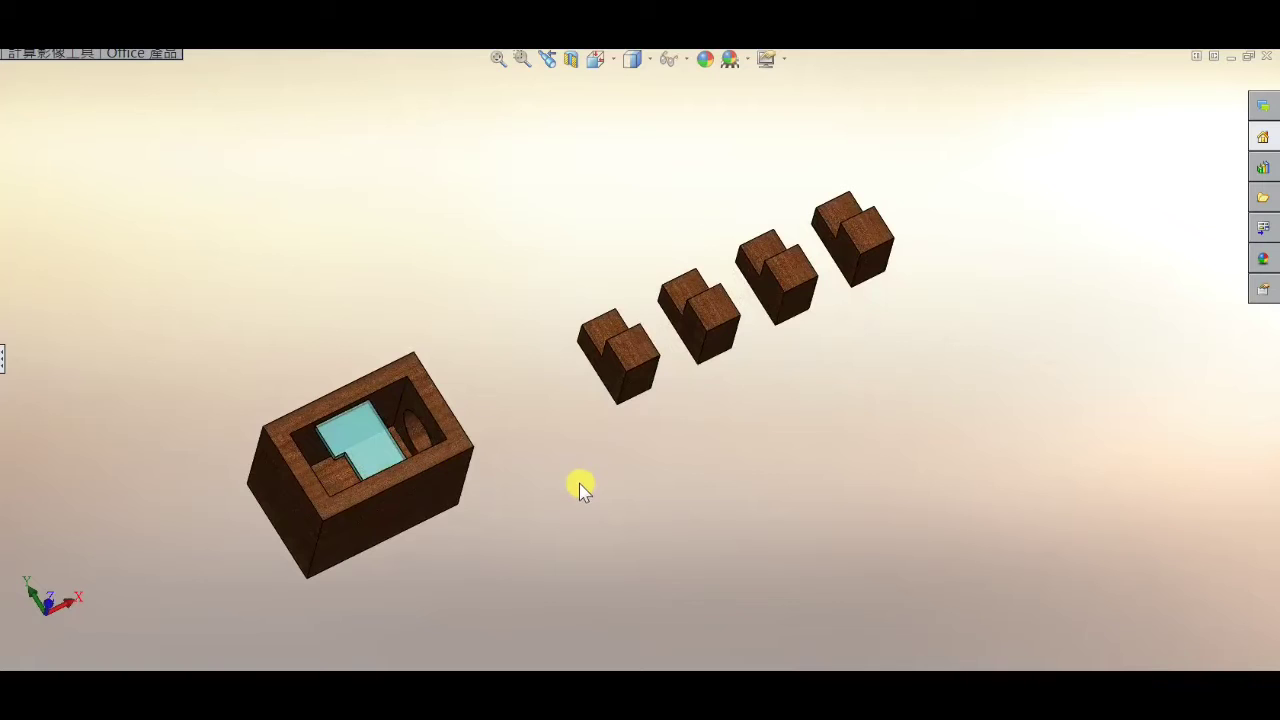
{"action": "mouse_move", "coordinate": [583, 485]}
{"action": "middle_mouse_down"}
{"action": "mouse_move", "coordinate": [574, 334]}
{"action": "mouse_move", "coordinate": [566, 403]}
{"action": "mouse_move", "coordinate": [579, 464]}
{"action": "mouse_move", "coordinate": [623, 454]}
{"action": "mouse_move", "coordinate": [517, 277]}
{"action": "mouse_move", "coordinate": [476, 371]}
{"action": "mouse_move", "coordinate": [560, 317]}
{"action": "mouse_move", "coordinate": [589, 423]}
{"action": "mouse_move", "coordinate": [564, 577]}
{"action": "middle_mouse_up"}
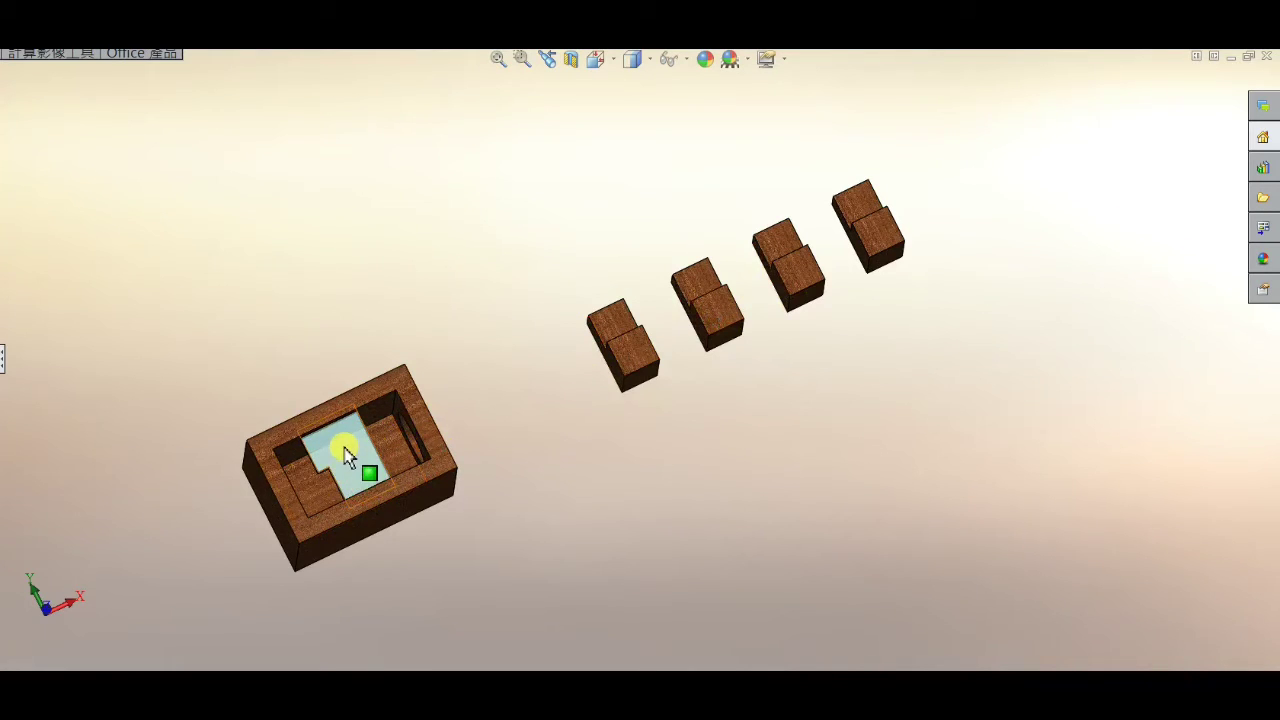
{"action": "mouse_move", "coordinate": [586, 489]}
{"action": "middle_mouse_down"}
{"action": "mouse_move", "coordinate": [600, 329]}
{"action": "mouse_move", "coordinate": [583, 397]}
{"action": "mouse_move", "coordinate": [606, 380]}
{"action": "mouse_move", "coordinate": [577, 406]}
{"action": "mouse_move", "coordinate": [543, 391]}
{"action": "mouse_move", "coordinate": [597, 414]}
{"action": "mouse_move", "coordinate": [594, 449]}
{"action": "mouse_move", "coordinate": [594, 420]}
{"action": "middle_mouse_up"}
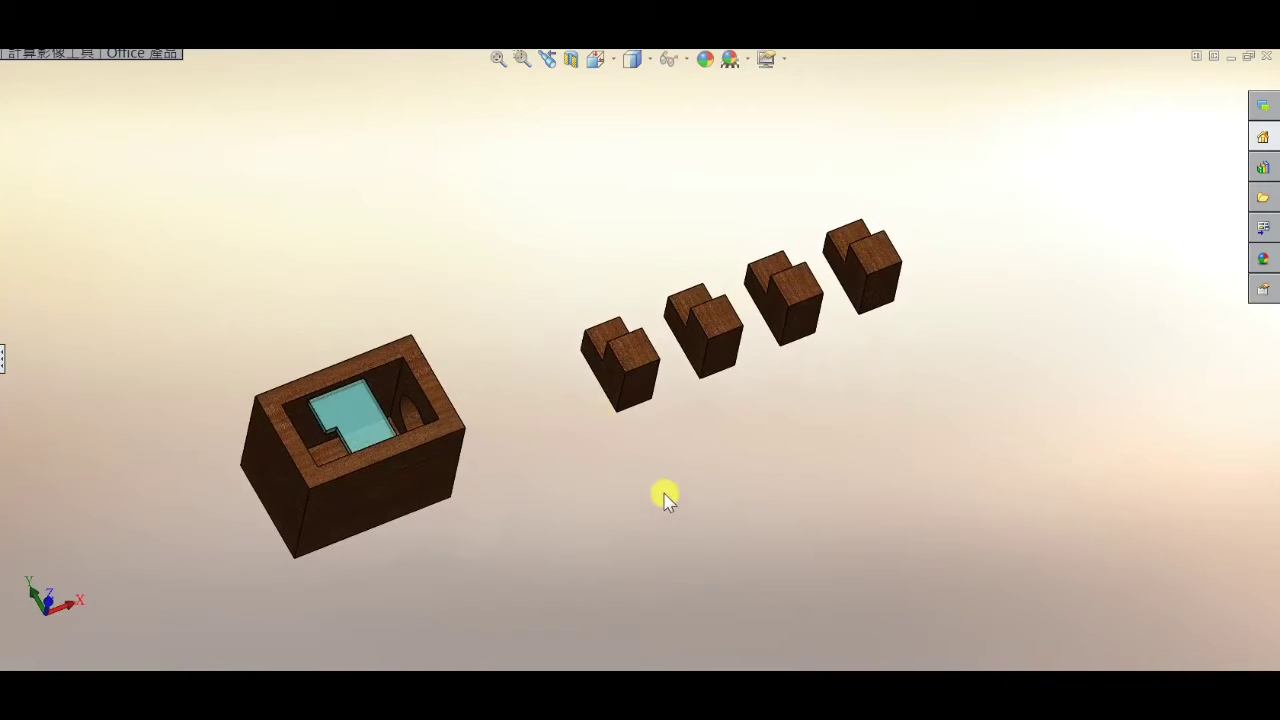
{"action": "mouse_move", "coordinate": [665, 497]}
{"action": "middle_mouse_down"}
{"action": "mouse_move", "coordinate": [669, 449]}
{"action": "mouse_move", "coordinate": [697, 446]}
{"action": "mouse_move", "coordinate": [640, 471]}
{"action": "mouse_move", "coordinate": [671, 460]}
{"action": "mouse_move", "coordinate": [666, 497]}
{"action": "middle_mouse_up"}
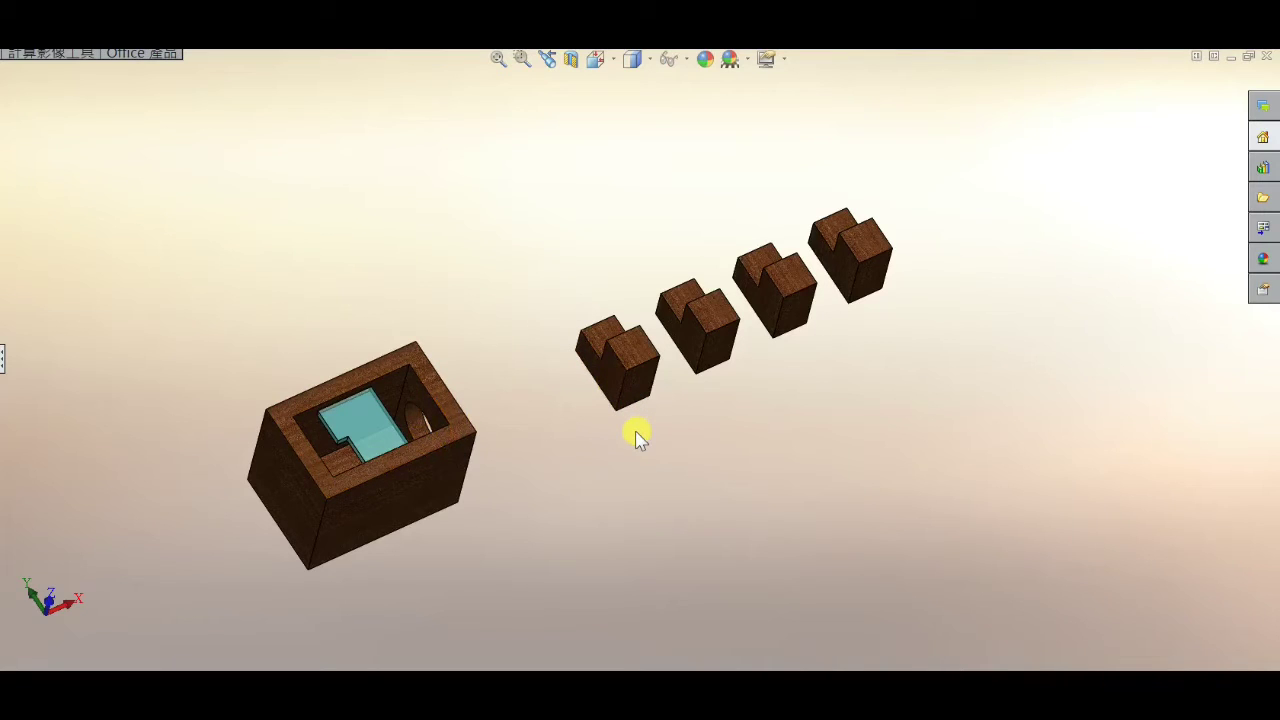
- Orbit side-on to show the blocks' stepped profiles, then back to see into the box
{"action": "mouse_move", "coordinate": [626, 488]}
{"action": "middle_mouse_down"}
{"action": "mouse_move", "coordinate": [533, 381]}
{"action": "mouse_move", "coordinate": [634, 434]}
{"action": "mouse_move", "coordinate": [571, 371]}
{"action": "mouse_move", "coordinate": [641, 447]}
{"action": "mouse_move", "coordinate": [603, 380]}
{"action": "mouse_move", "coordinate": [630, 470]}
{"action": "middle_mouse_up"}
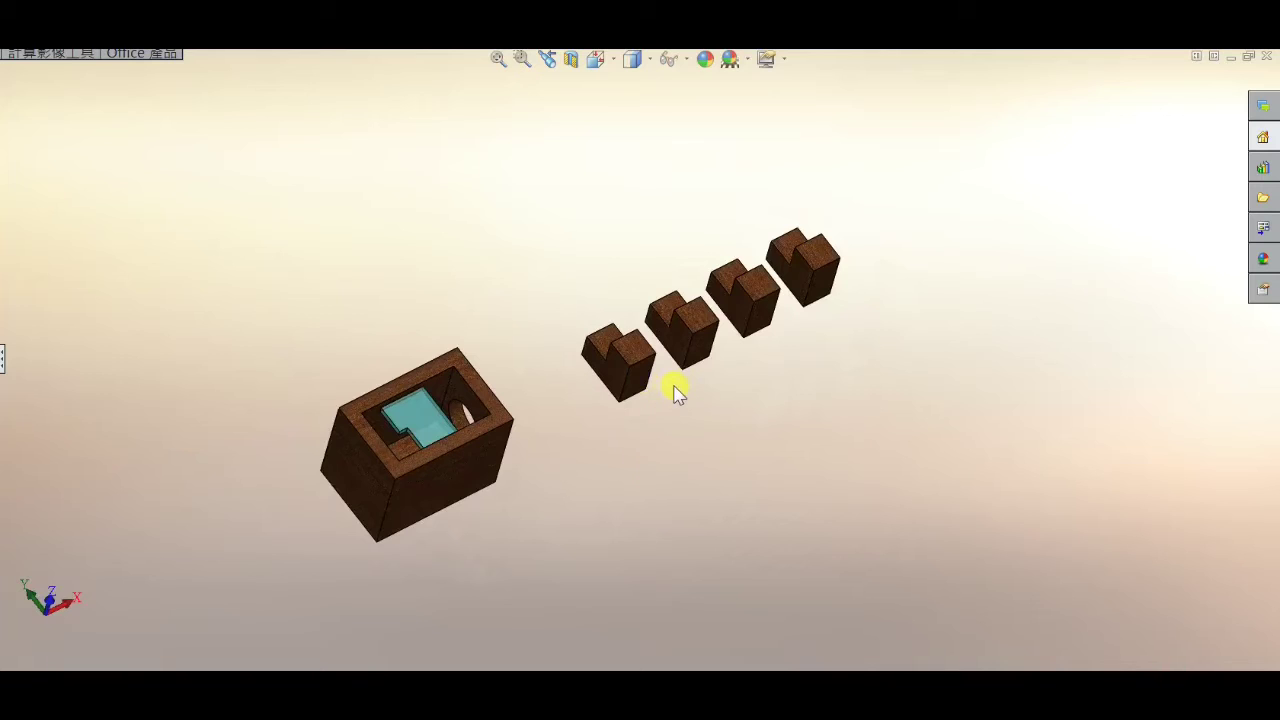
{"action": "mouse_move", "coordinate": [675, 392]}
{"action": "middle_mouse_down"}
{"action": "mouse_move", "coordinate": [683, 429]}
{"action": "mouse_move", "coordinate": [689, 400]}
{"action": "mouse_move", "coordinate": [657, 283]}
{"action": "mouse_move", "coordinate": [690, 407]}
{"action": "mouse_move", "coordinate": [691, 486]}
{"action": "mouse_move", "coordinate": [677, 451]}
{"action": "mouse_move", "coordinate": [578, 404]}
{"action": "mouse_move", "coordinate": [626, 451]}
{"action": "mouse_move", "coordinate": [674, 383]}
{"action": "mouse_move", "coordinate": [680, 451]}
{"action": "mouse_move", "coordinate": [554, 428]}
{"action": "mouse_move", "coordinate": [471, 454]}
{"action": "mouse_move", "coordinate": [411, 494]}
{"action": "mouse_move", "coordinate": [446, 583]}
{"action": "mouse_move", "coordinate": [536, 563]}
{"action": "mouse_move", "coordinate": [634, 434]}
{"action": "mouse_move", "coordinate": [714, 574]}
{"action": "mouse_move", "coordinate": [734, 566]}
{"action": "mouse_move", "coordinate": [717, 535]}
{"action": "mouse_move", "coordinate": [689, 540]}
{"action": "mouse_move", "coordinate": [691, 580]}
{"action": "mouse_move", "coordinate": [709, 586]}
{"action": "middle_mouse_up"}
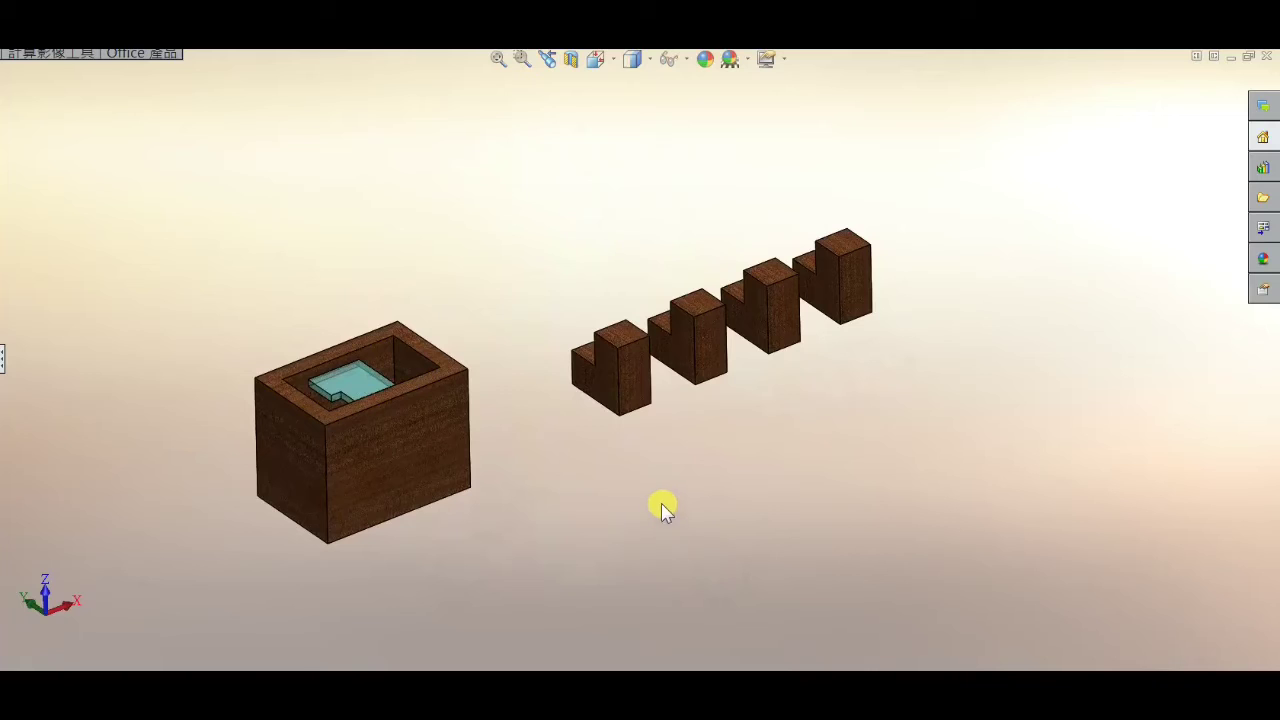
{"action": "mouse_move", "coordinate": [614, 451]}
{"action": "middle_mouse_down"}
{"action": "mouse_move", "coordinate": [549, 437]}
{"action": "mouse_move", "coordinate": [615, 546]}
{"action": "mouse_move", "coordinate": [620, 528]}
{"action": "middle_mouse_up"}
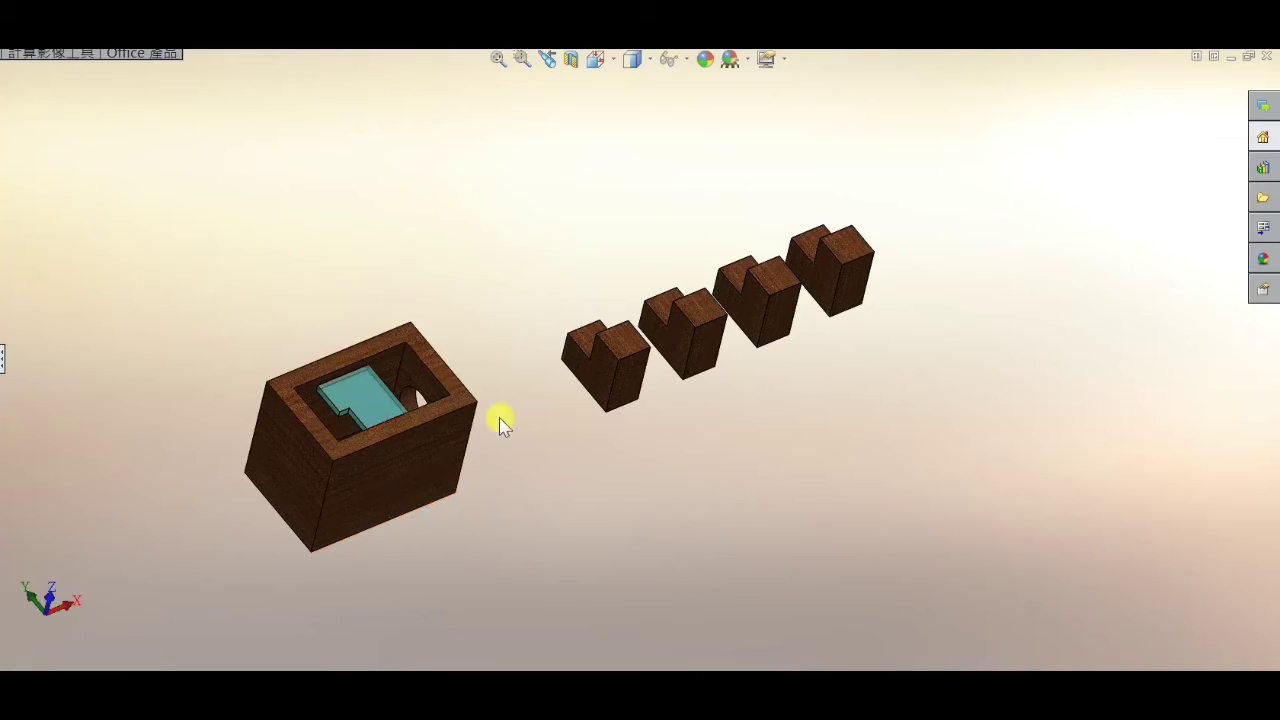
{"action": "middle_click_drag", "start_coordinate": [569, 491], "coordinate": [570, 531]}
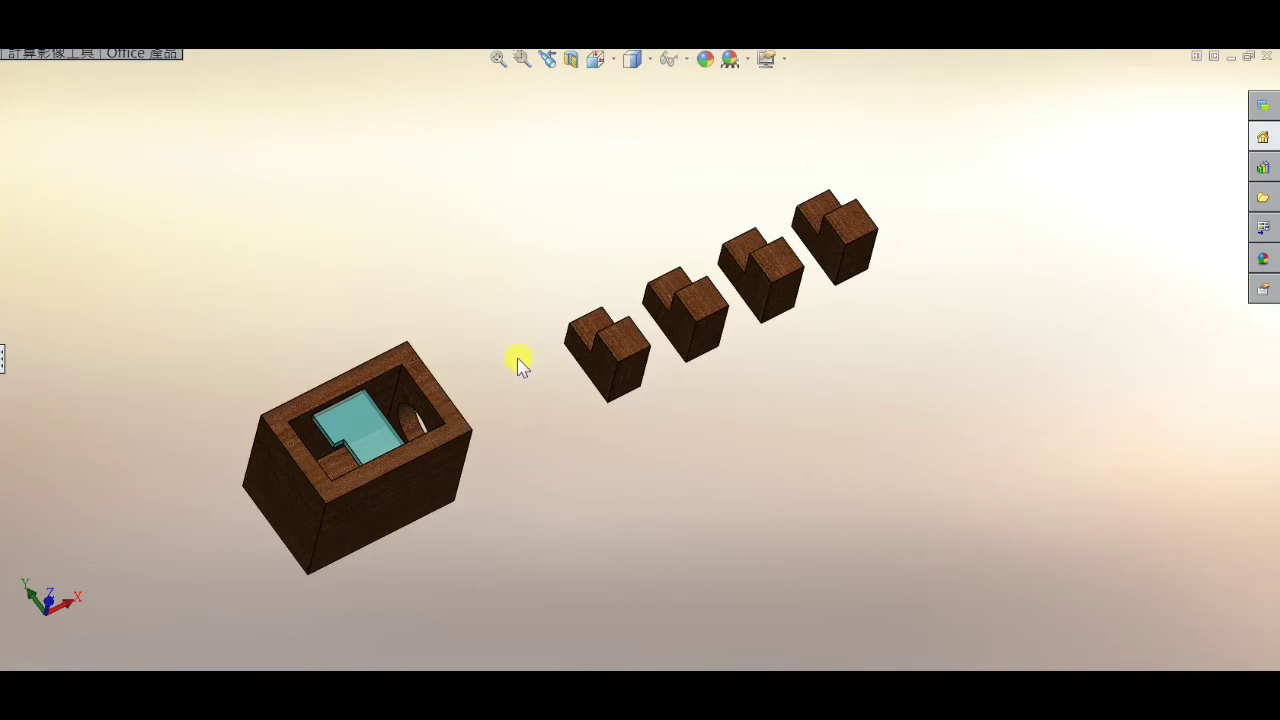
{"action": "mouse_move", "coordinate": [523, 451]}
{"action": "middle_mouse_down"}
{"action": "mouse_move", "coordinate": [520, 400]}
{"action": "mouse_move", "coordinate": [517, 463]}
{"action": "mouse_move", "coordinate": [511, 397]}
{"action": "mouse_move", "coordinate": [458, 416]}
{"action": "mouse_move", "coordinate": [514, 397]}
{"action": "mouse_move", "coordinate": [546, 434]}
{"action": "mouse_move", "coordinate": [543, 469]}
{"action": "mouse_move", "coordinate": [516, 369]}
{"action": "mouse_move", "coordinate": [463, 309]}
{"action": "mouse_move", "coordinate": [429, 366]}
{"action": "mouse_move", "coordinate": [491, 323]}
{"action": "mouse_move", "coordinate": [525, 402]}
{"action": "mouse_move", "coordinate": [520, 474]}
{"action": "mouse_move", "coordinate": [543, 367]}
{"action": "middle_mouse_up"}
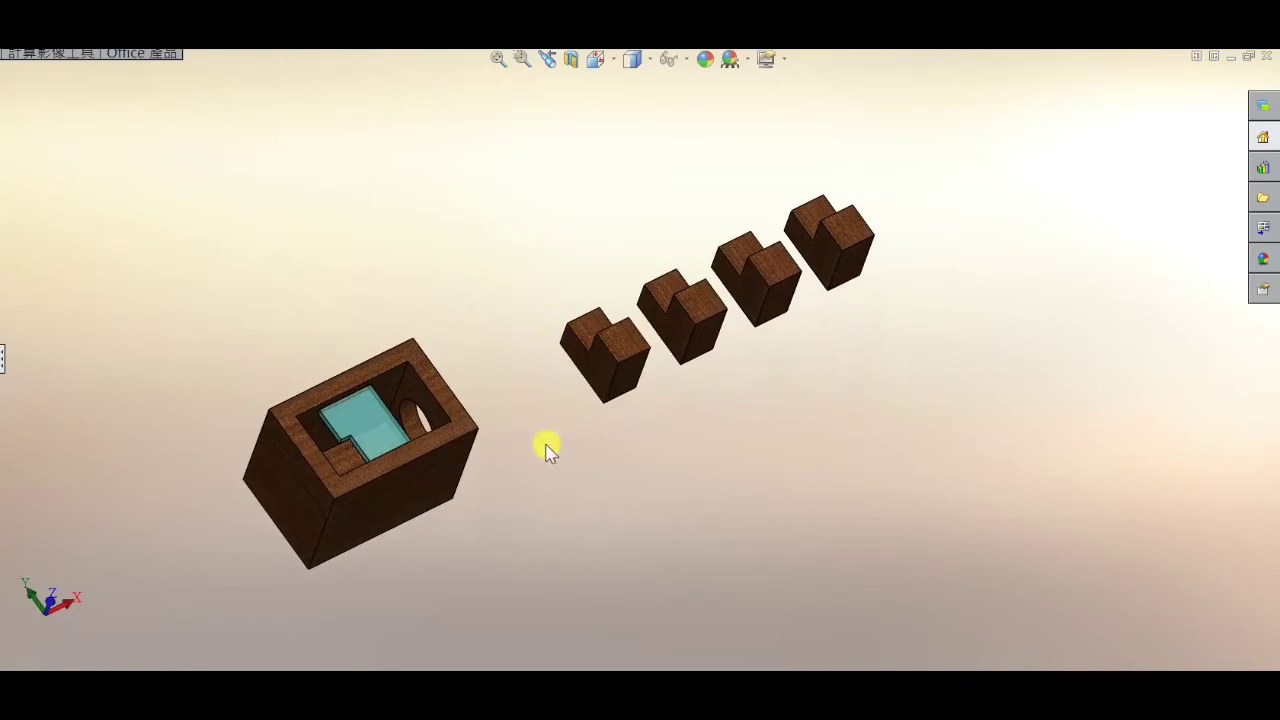
{"action": "mouse_move", "coordinate": [546, 451]}
{"action": "middle_mouse_down"}
{"action": "mouse_move", "coordinate": [526, 400]}
{"action": "mouse_move", "coordinate": [538, 462]}
{"action": "middle_mouse_up"}
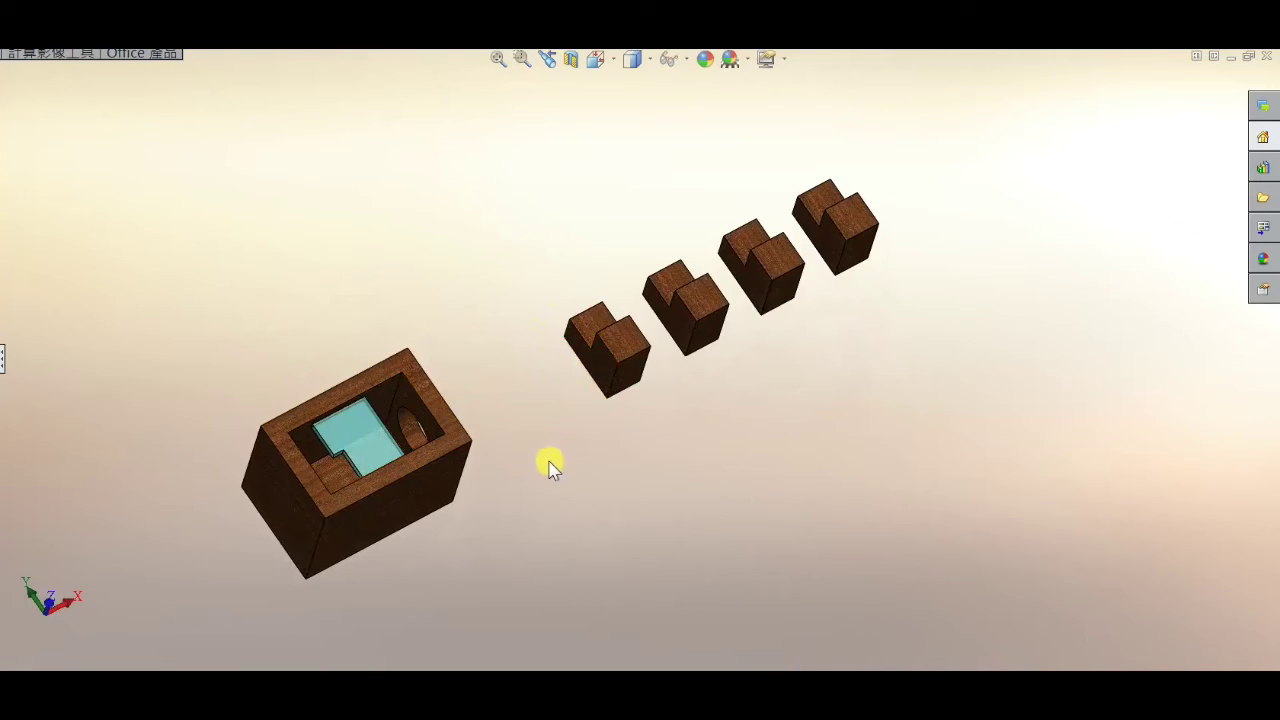
- Orbit and zoom to view the L-shaped blue plate in the cavity from above
{"action": "mouse_move", "coordinate": [549, 463]}
{"action": "middle_mouse_down"}
{"action": "mouse_move", "coordinate": [551, 414]}
{"action": "mouse_move", "coordinate": [520, 417]}
{"action": "mouse_move", "coordinate": [531, 449]}
{"action": "mouse_move", "coordinate": [551, 423]}
{"action": "mouse_move", "coordinate": [543, 407]}
{"action": "middle_mouse_up"}
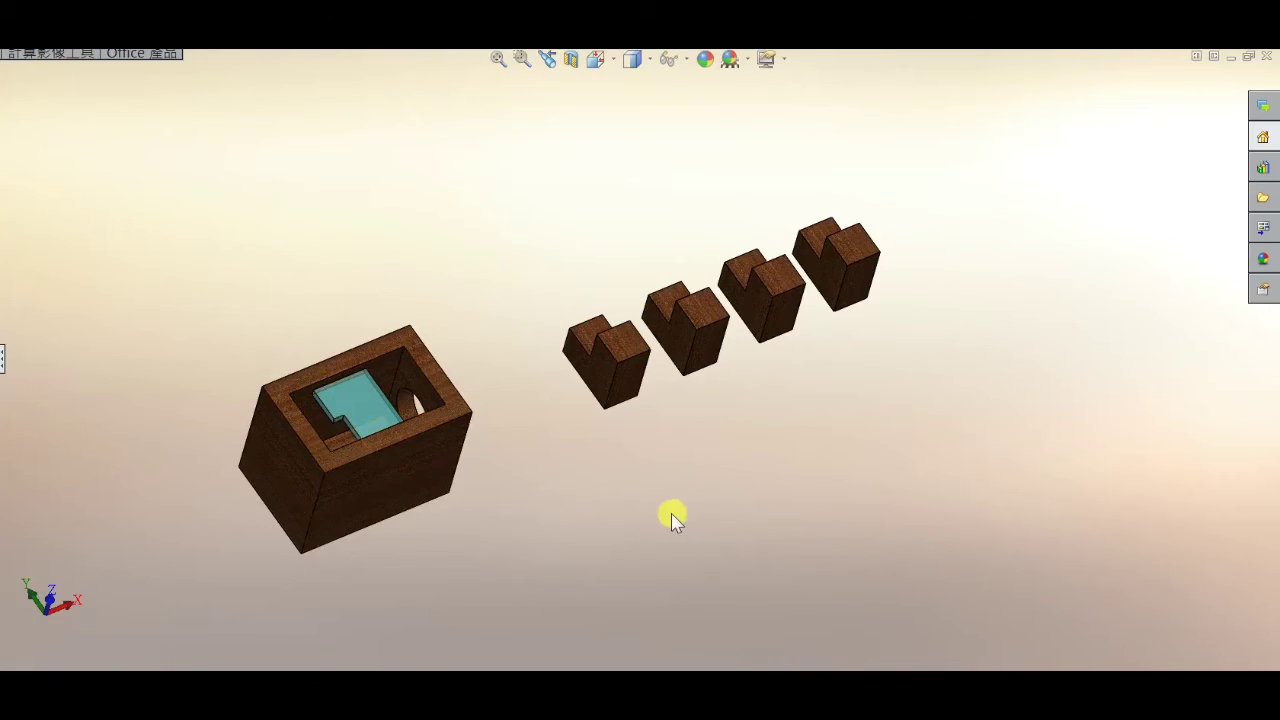
{"action": "mouse_move", "coordinate": [668, 501]}
{"action": "middle_mouse_down"}
{"action": "mouse_move", "coordinate": [515, 423]}
{"action": "mouse_move", "coordinate": [480, 486]}
{"action": "mouse_move", "coordinate": [534, 414]}
{"action": "mouse_move", "coordinate": [677, 406]}
{"action": "mouse_move", "coordinate": [646, 486]}
{"action": "mouse_move", "coordinate": [751, 489]}
{"action": "mouse_move", "coordinate": [769, 509]}
{"action": "mouse_move", "coordinate": [629, 417]}
{"action": "mouse_move", "coordinate": [646, 529]}
{"action": "mouse_move", "coordinate": [657, 463]}
{"action": "mouse_move", "coordinate": [609, 466]}
{"action": "mouse_move", "coordinate": [620, 461]}
{"action": "mouse_move", "coordinate": [623, 523]}
{"action": "middle_mouse_up"}
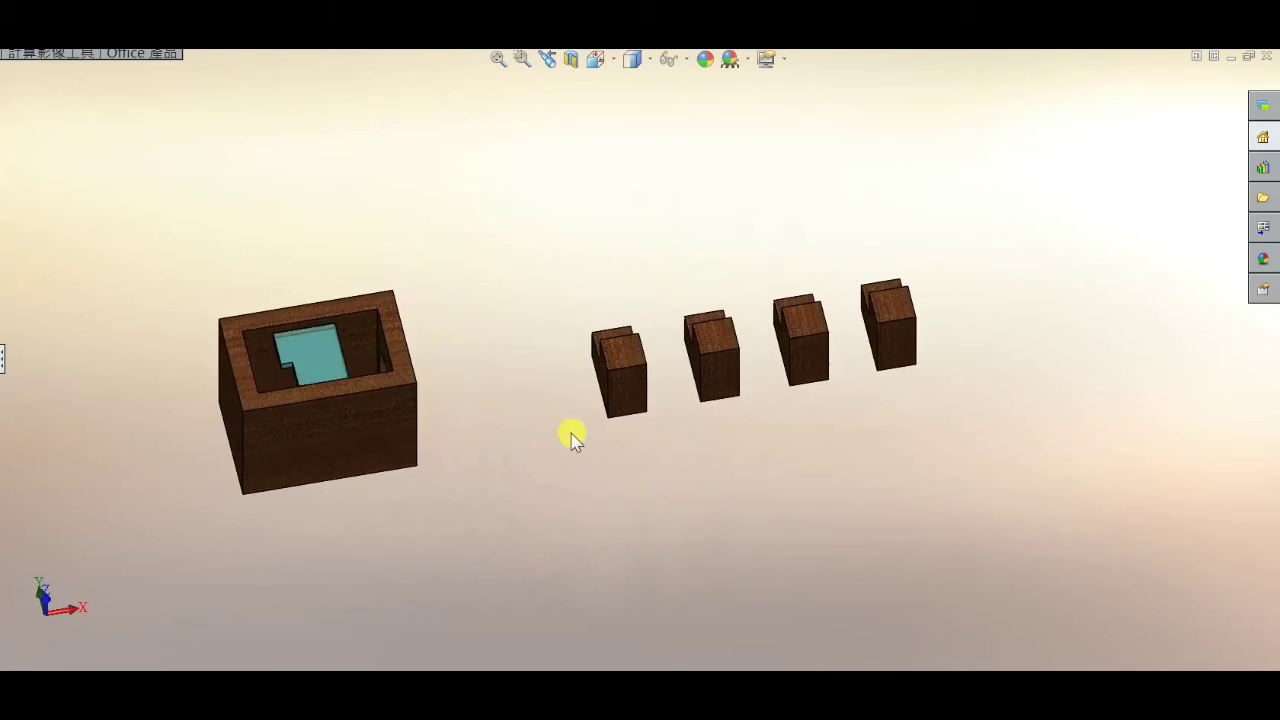
{"action": "mouse_move", "coordinate": [571, 434]}
{"action": "middle_mouse_down"}
{"action": "mouse_move", "coordinate": [557, 343]}
{"action": "mouse_move", "coordinate": [610, 468]}
{"action": "mouse_move", "coordinate": [634, 380]}
{"action": "mouse_move", "coordinate": [640, 449]}
{"action": "middle_mouse_up"}
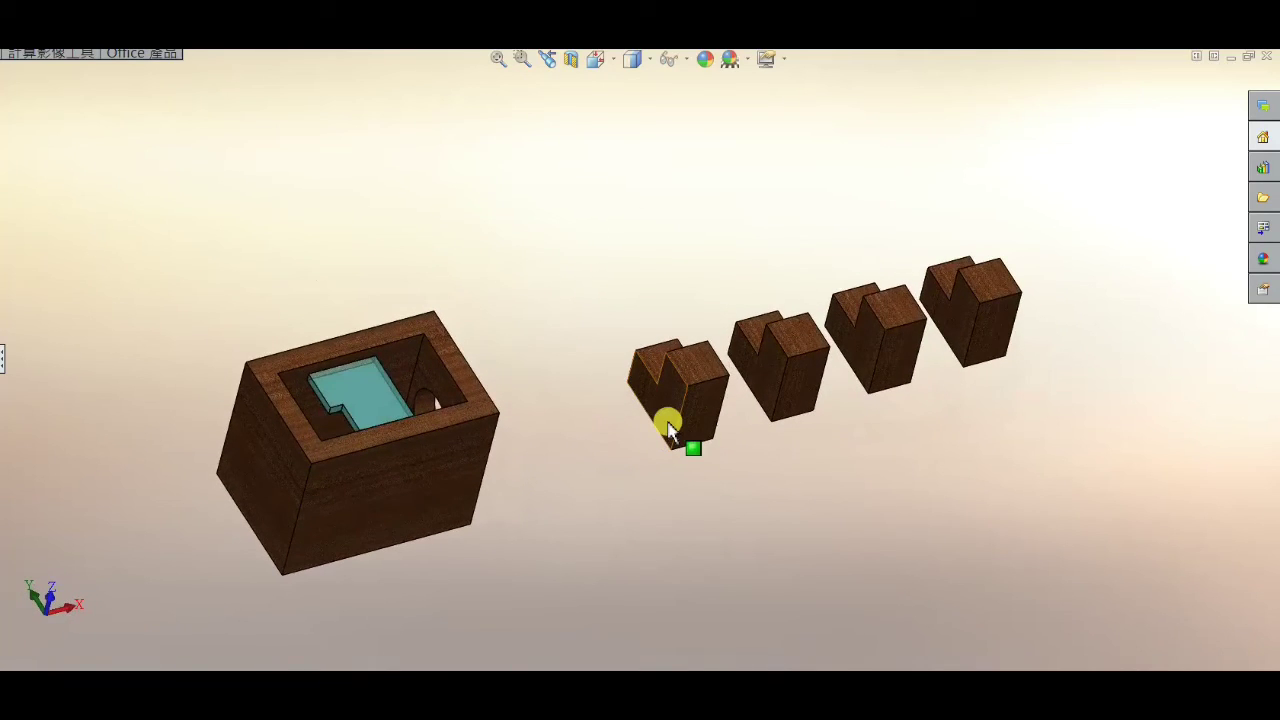